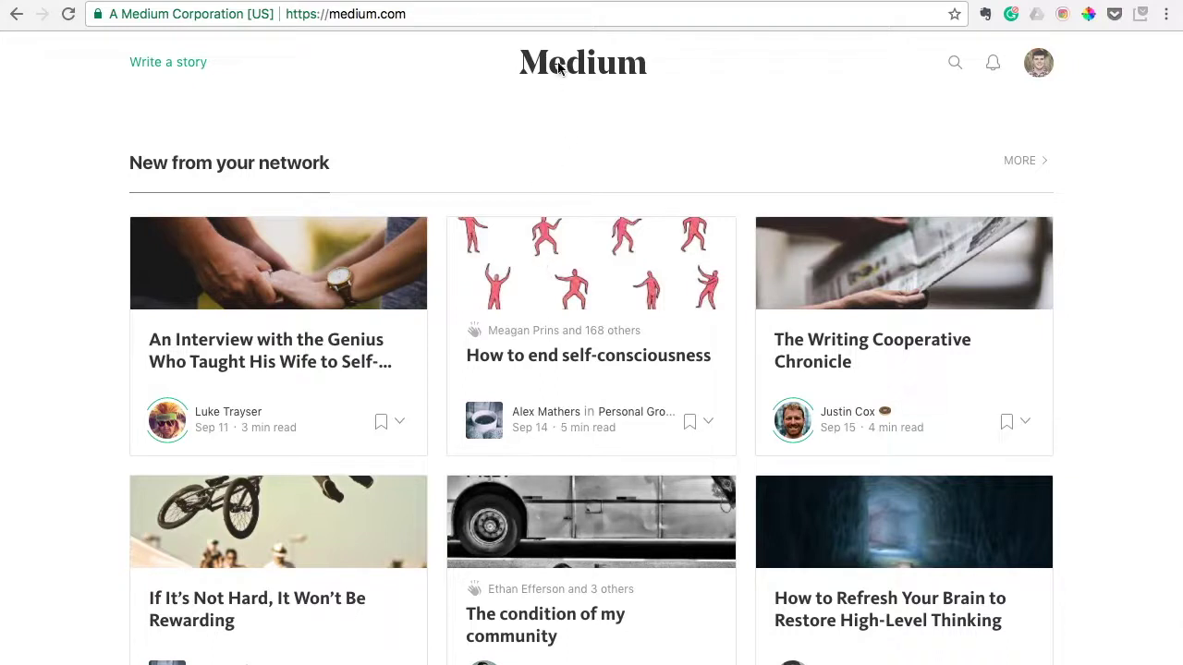
Start a blank Medium story draft using New story from the account avatar menu
click(511, 21)
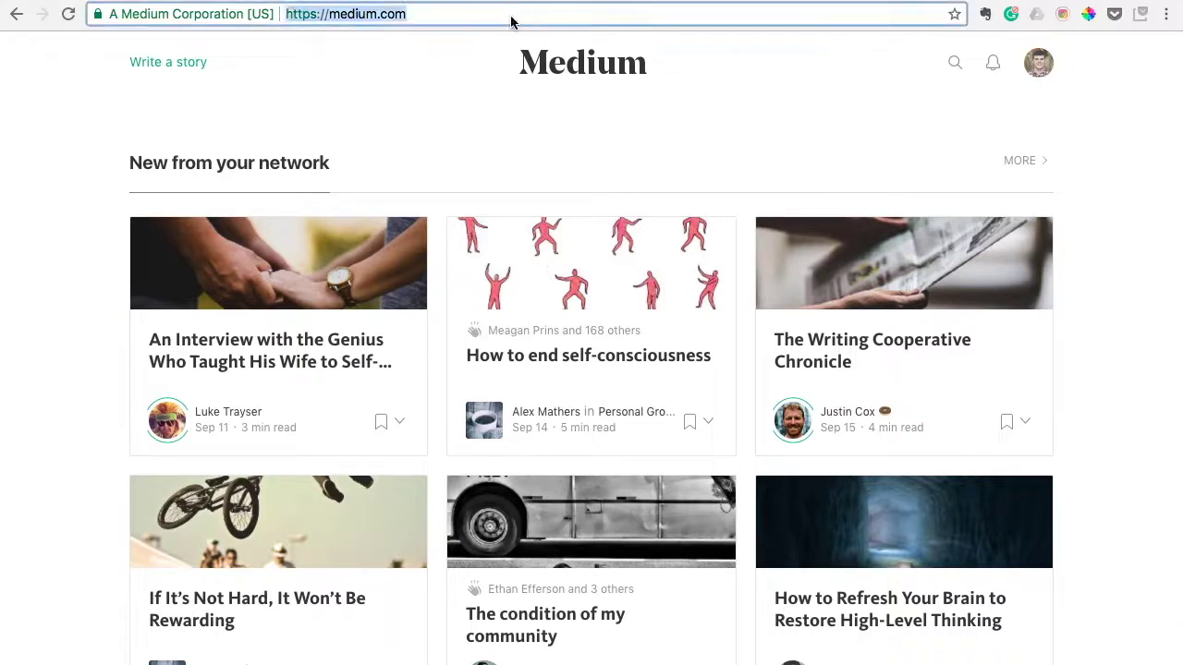
click(555, 83)
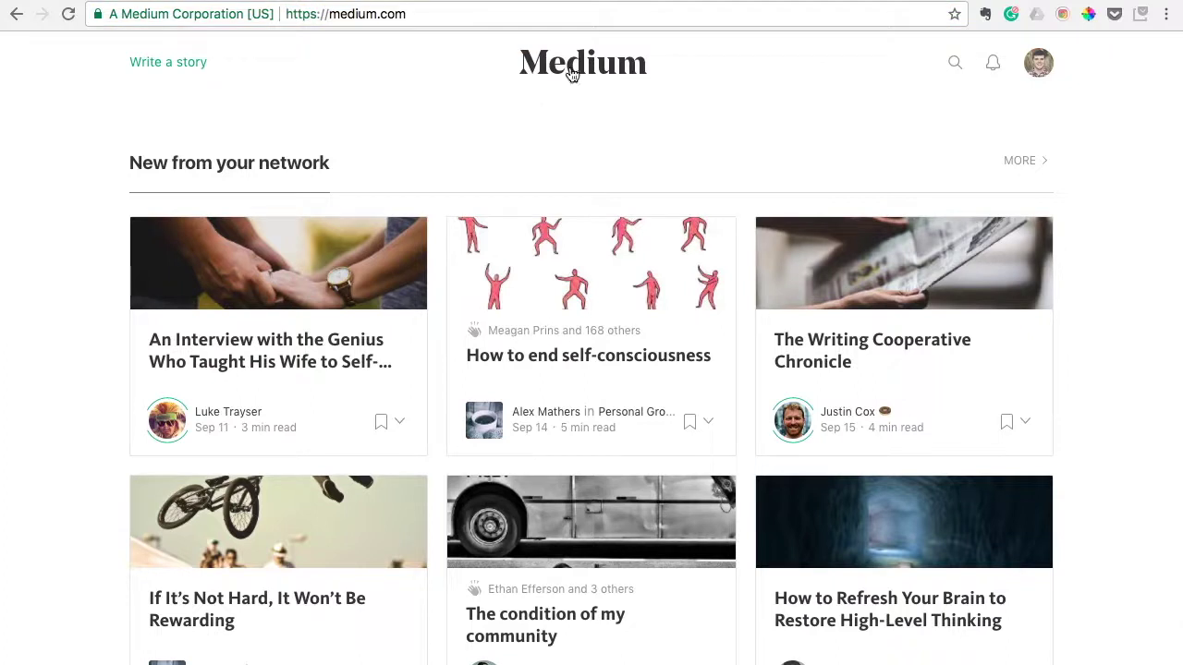
click(1048, 72)
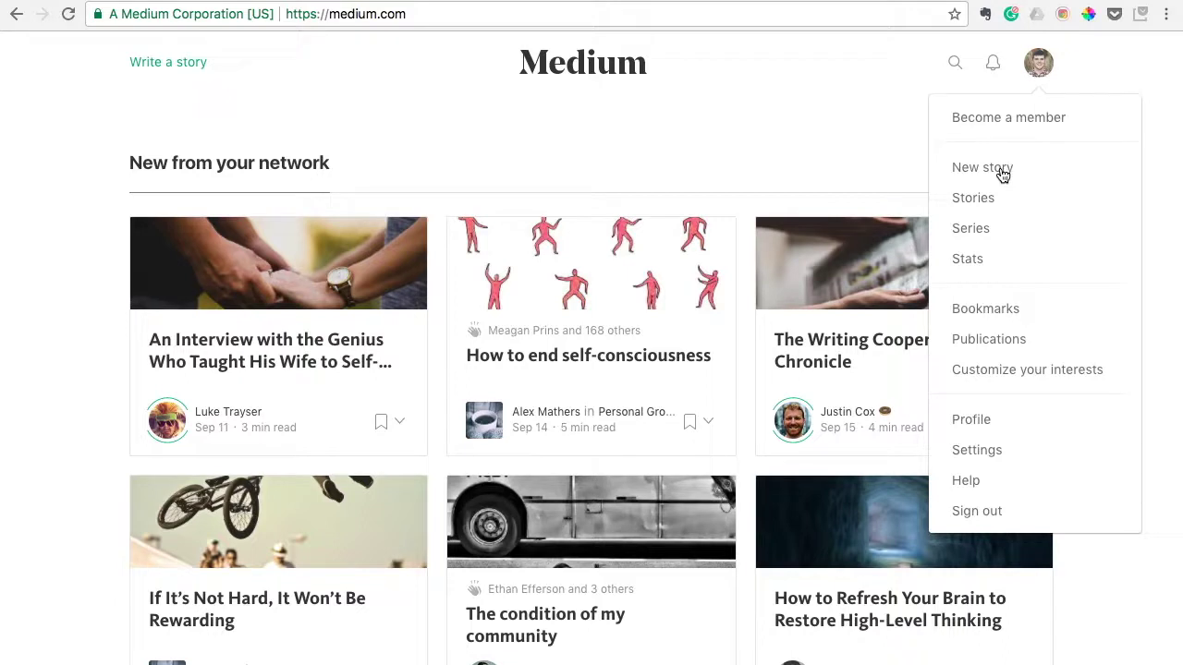
click(1002, 169)
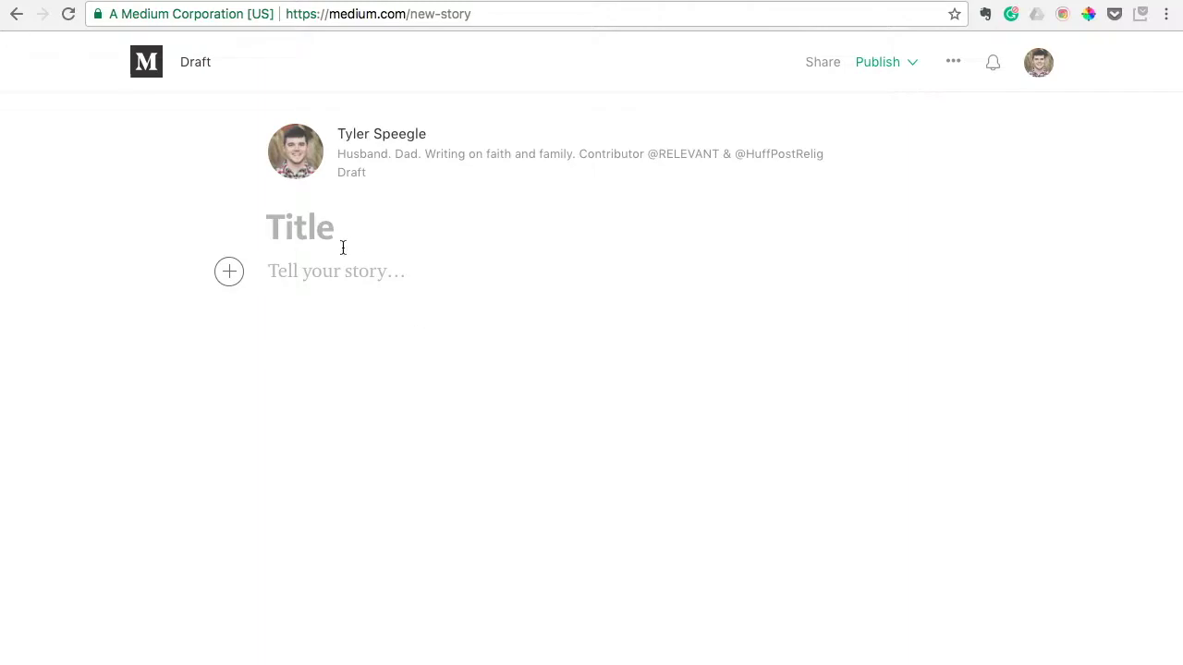
Copy the blog post's title 'How to Deal with Difficult People' into the draft's title field
click(697, 4)
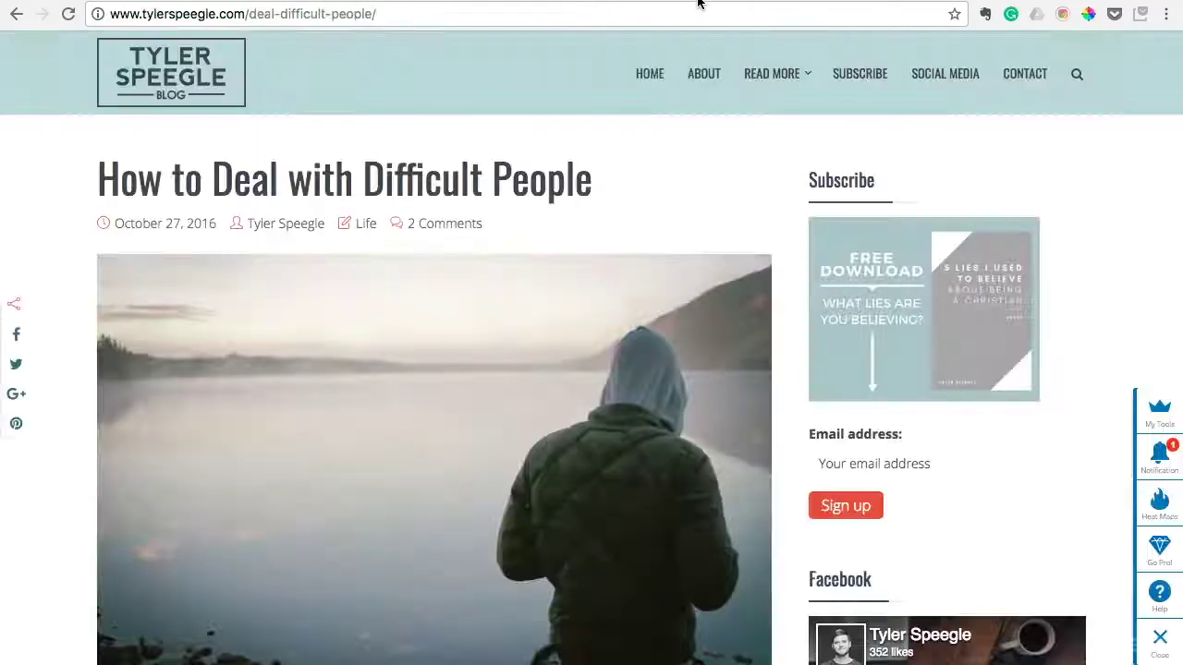
drag(592, 181, 99, 185)
key(super+c)
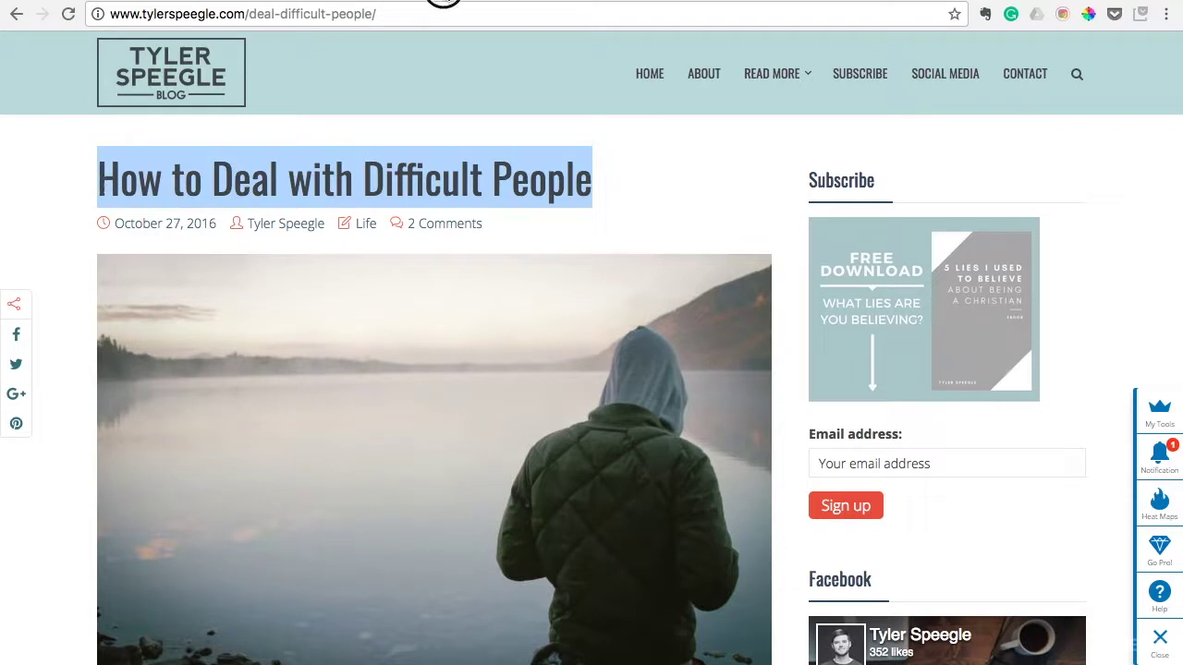
click(439, 2)
click(355, 235)
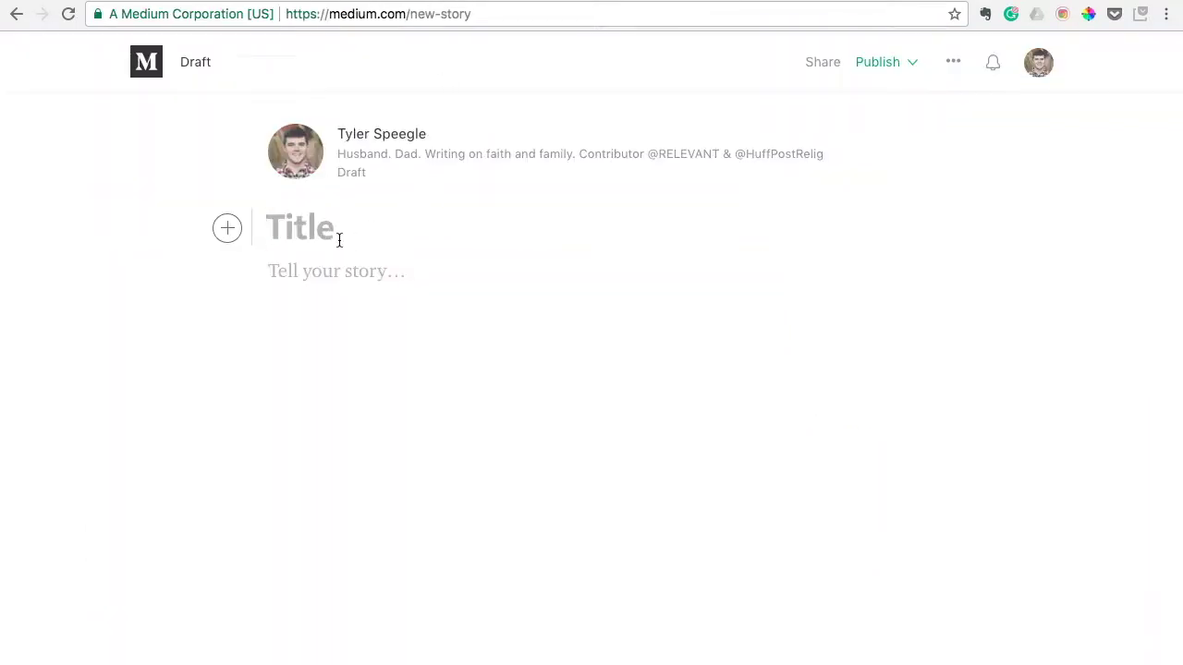
key(super+v)
click(373, 275)
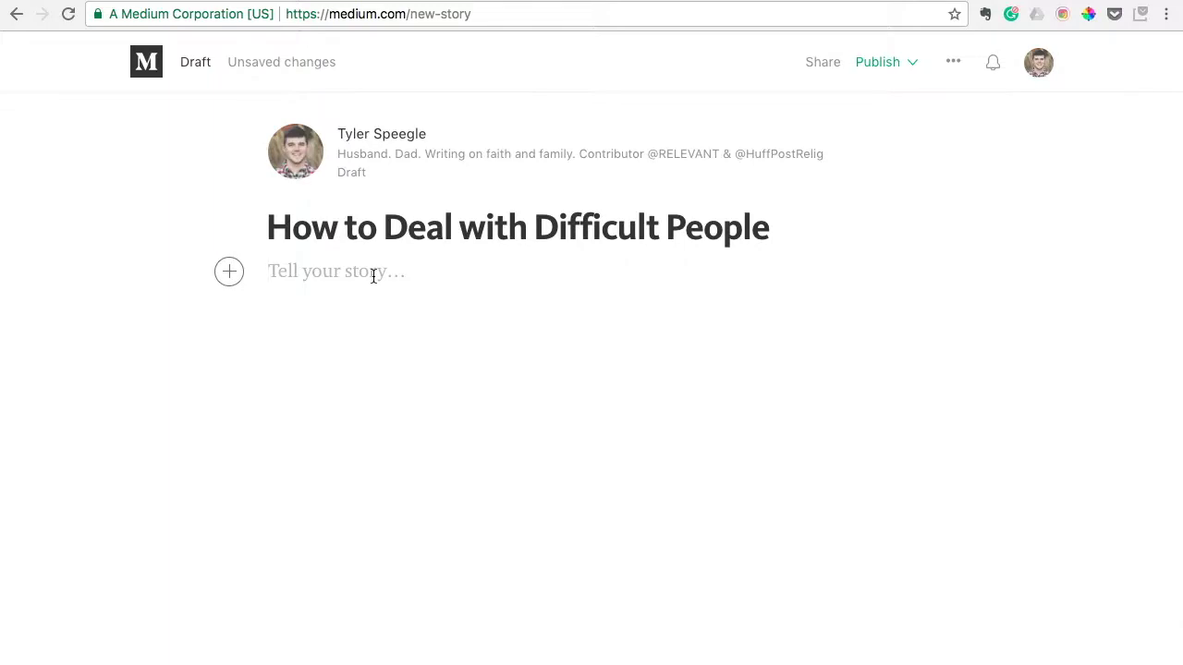
Copy the blog's lakeside photo and paste it into the story body beneath the title
click(742, 7)
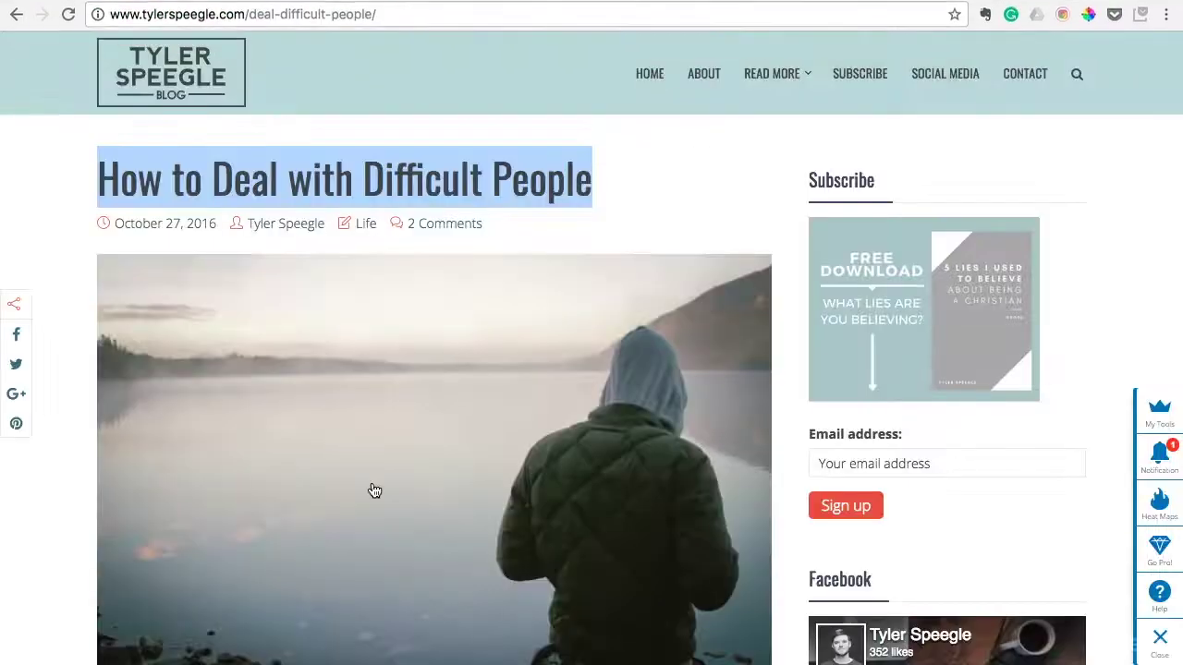
scroll(375, 489, down, 6)
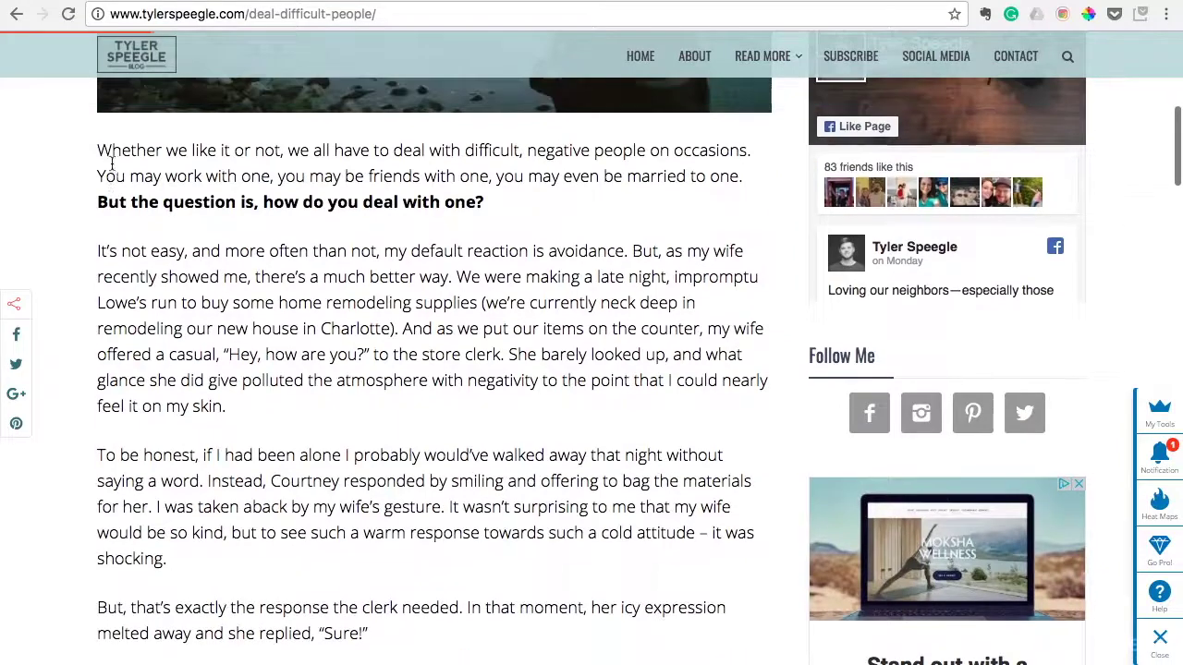
scroll(111, 164, up, 2)
right_click(171, 232)
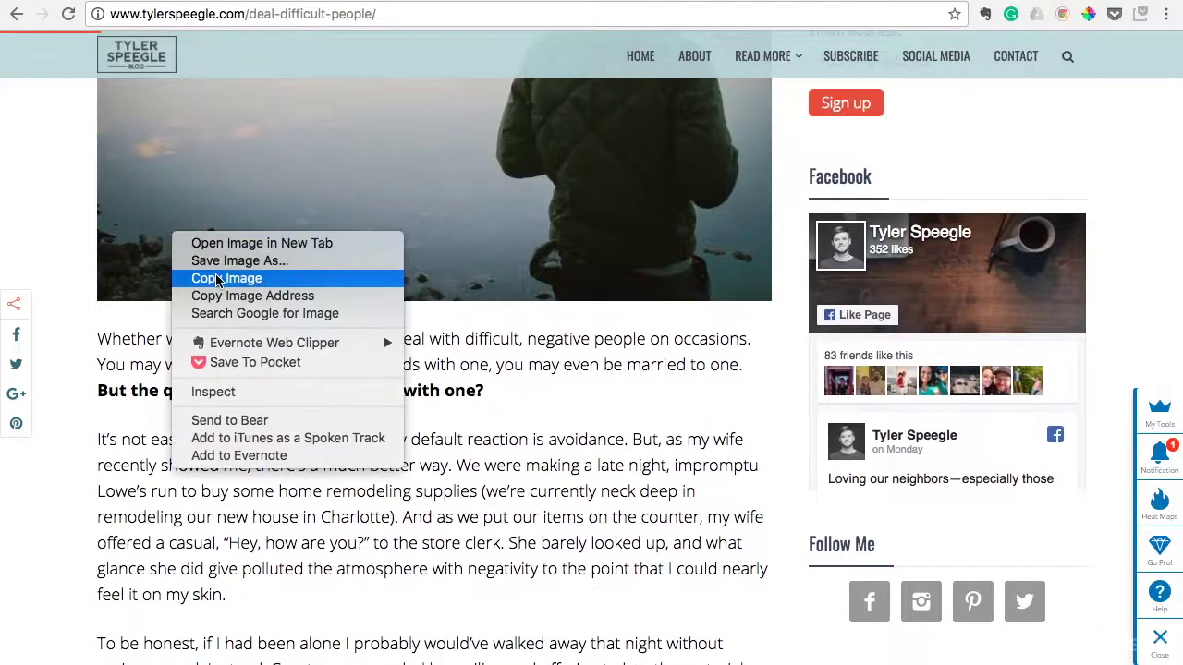
click(218, 278)
key(ctrl+shift+Tab)
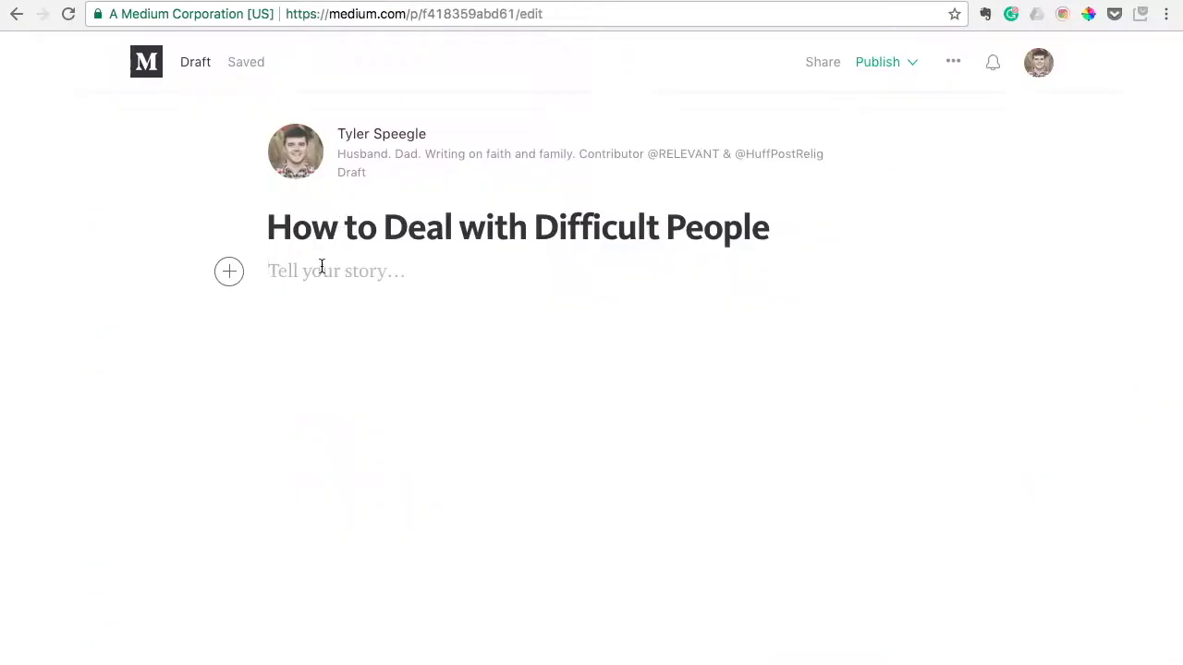
click(314, 269)
key(super+v)
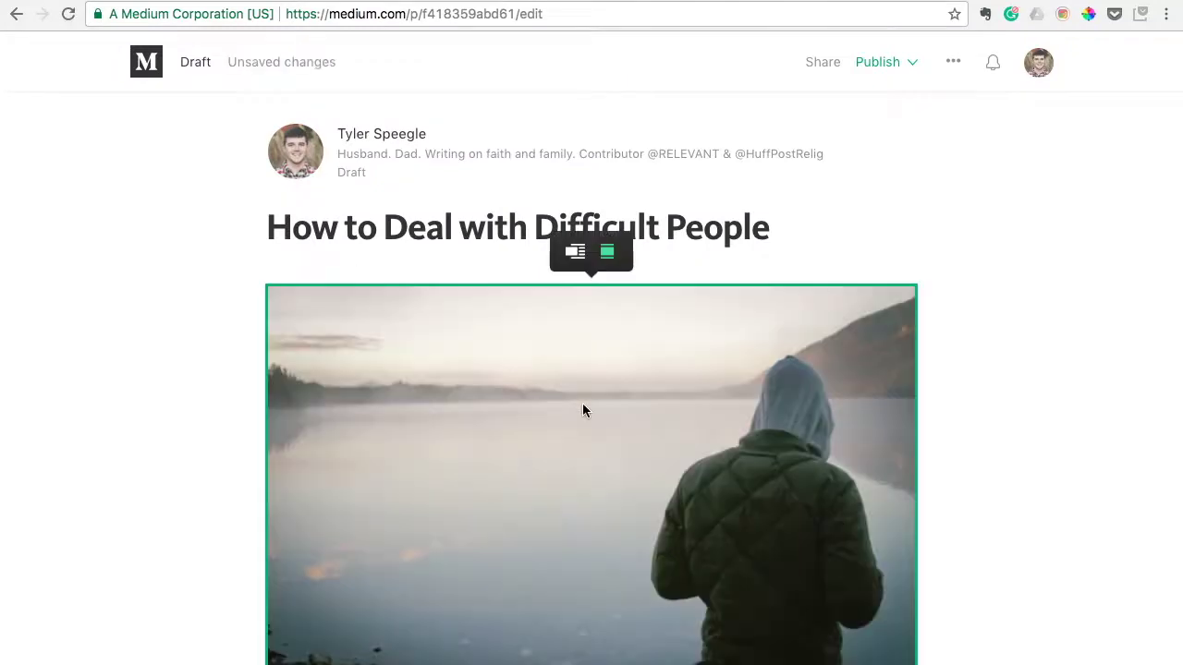
scroll(582, 409, down, 2)
click(600, 604)
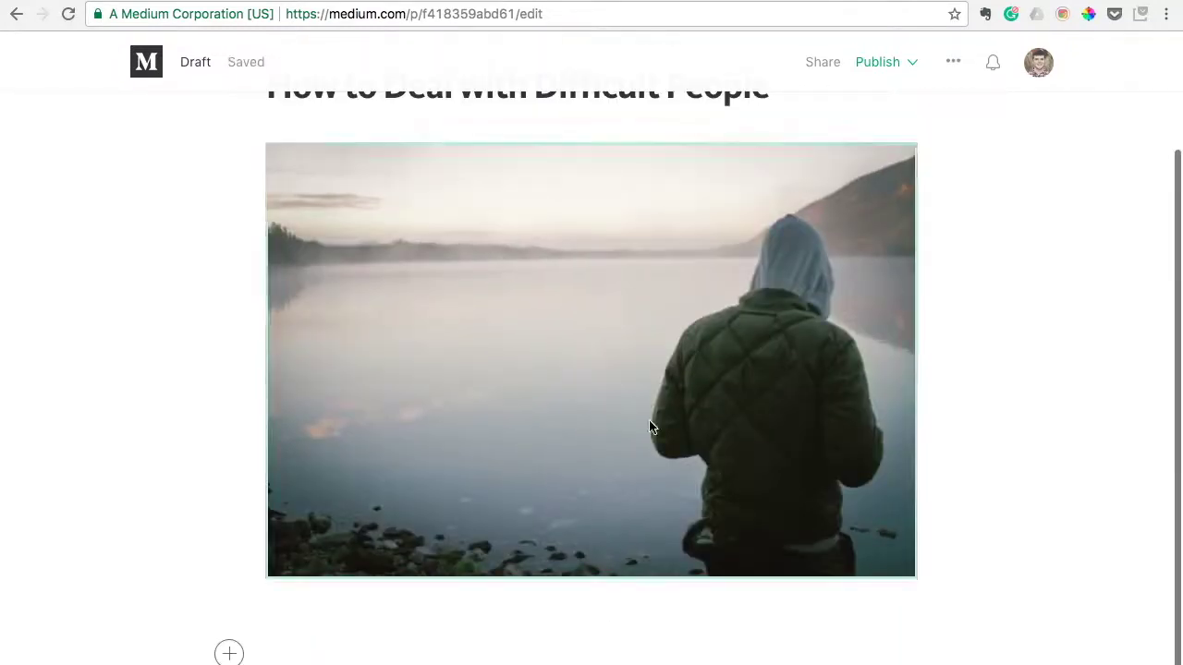
key(ctrl+Tab)
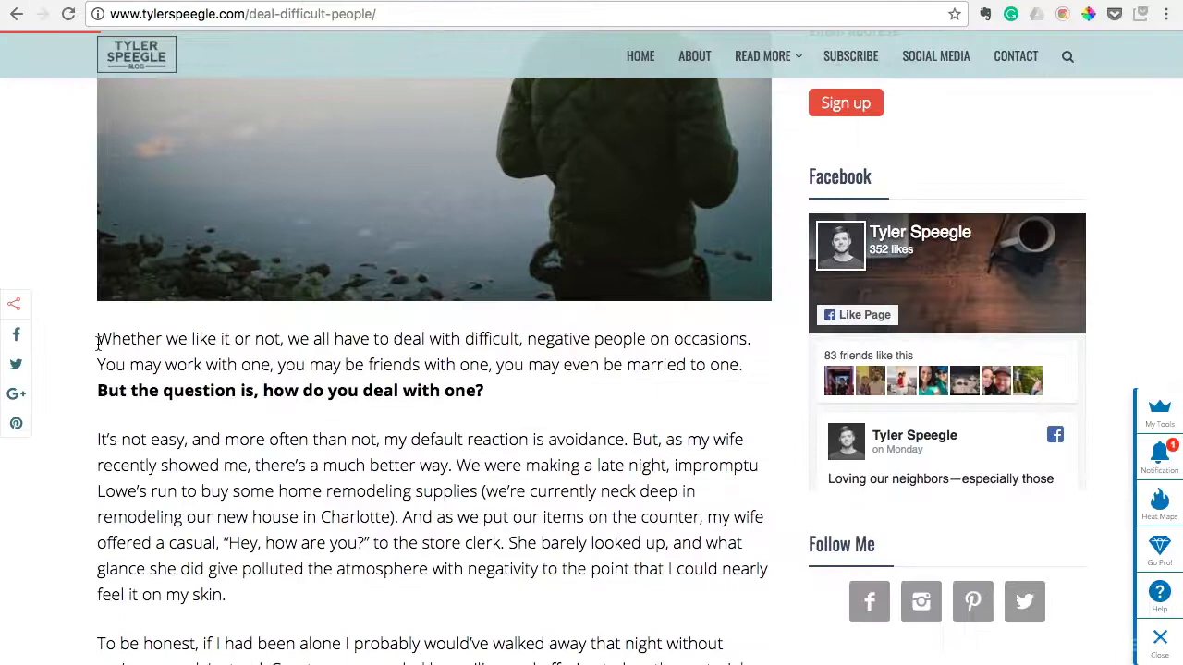
Paste the blog post's body text, from 'Whether' onward, below the photo
drag(97, 340, 698, 344)
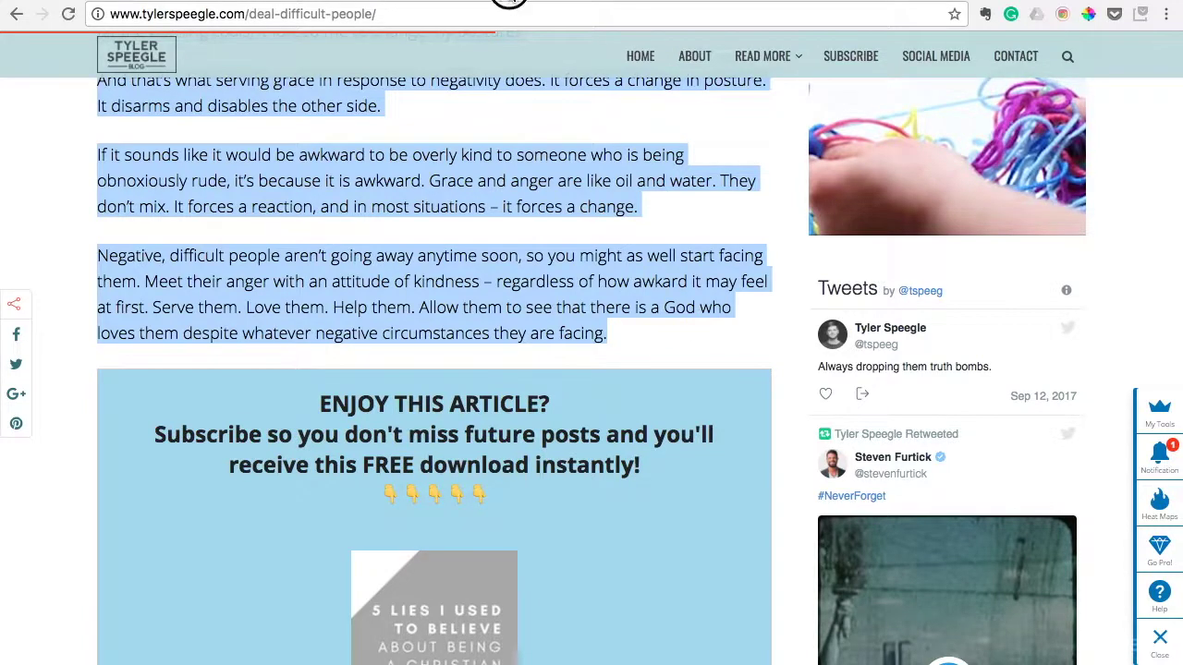
key(ctrl+Tab)
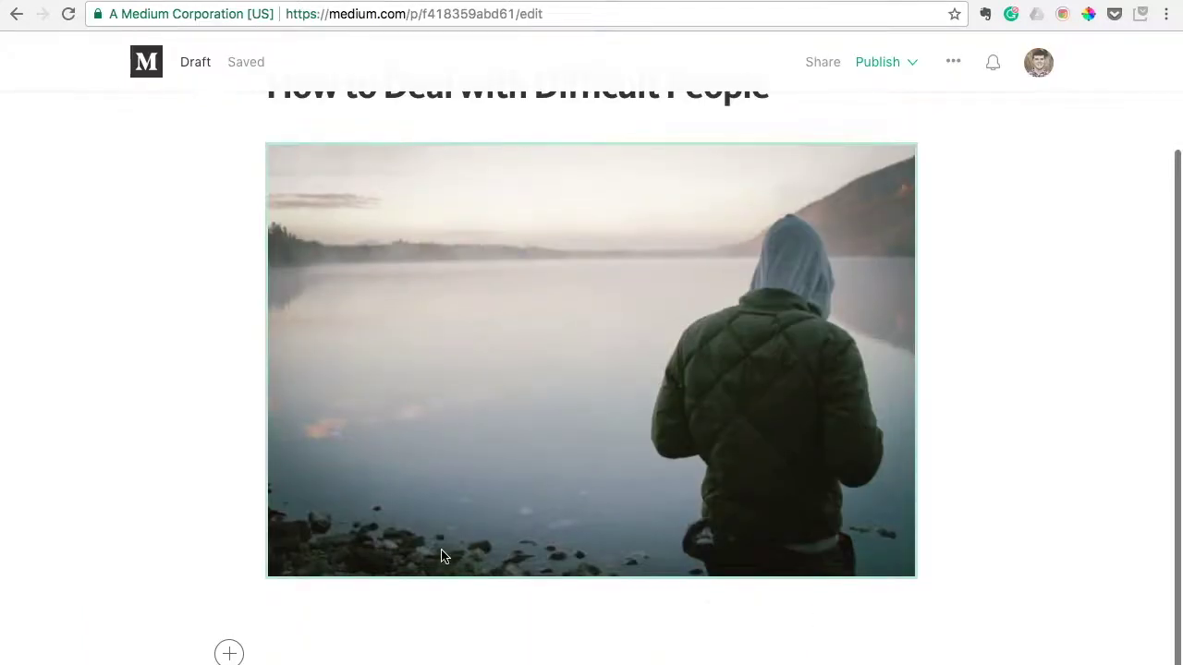
key(ctrl+v)
scroll(441, 551, up, 15)
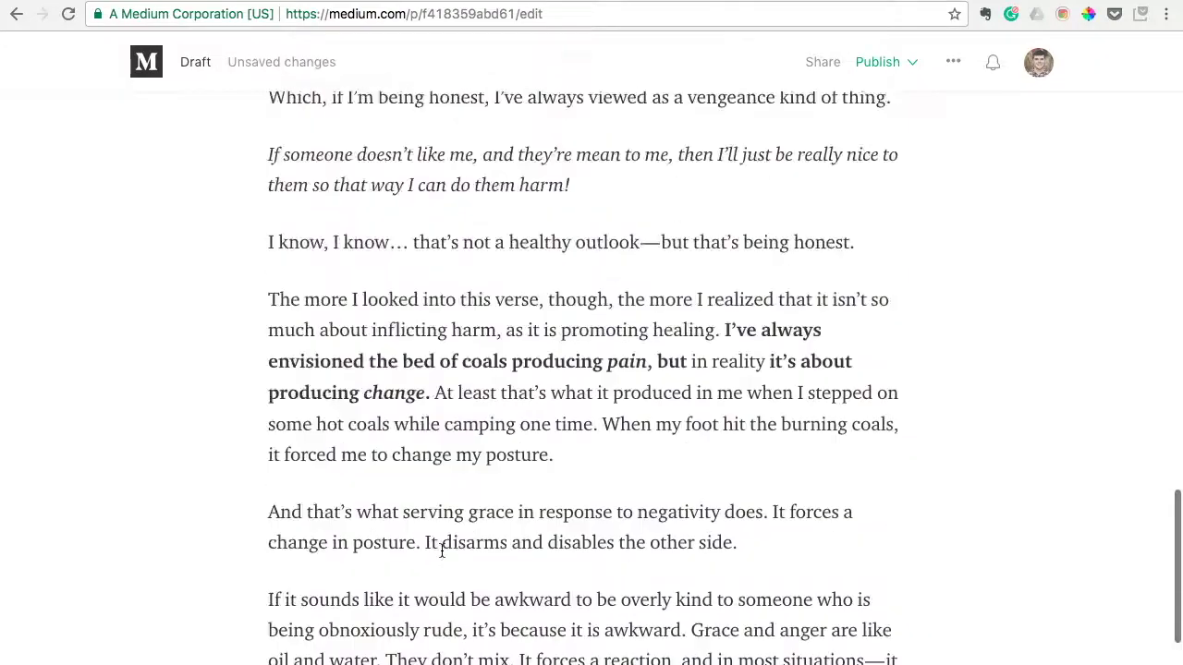
scroll(442, 554, up, 10)
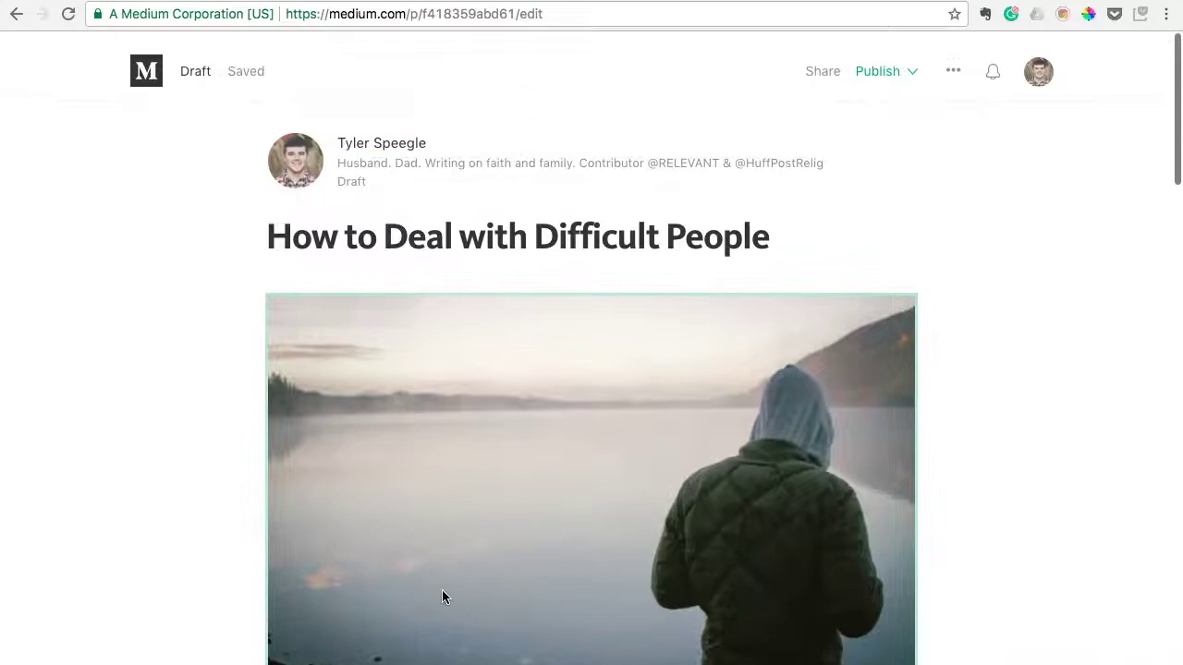
Fix the misspelling 'awkard' to 'awkward' in the closing paragraph
scroll(451, 481, down, 5)
scroll(451, 479, down, 12)
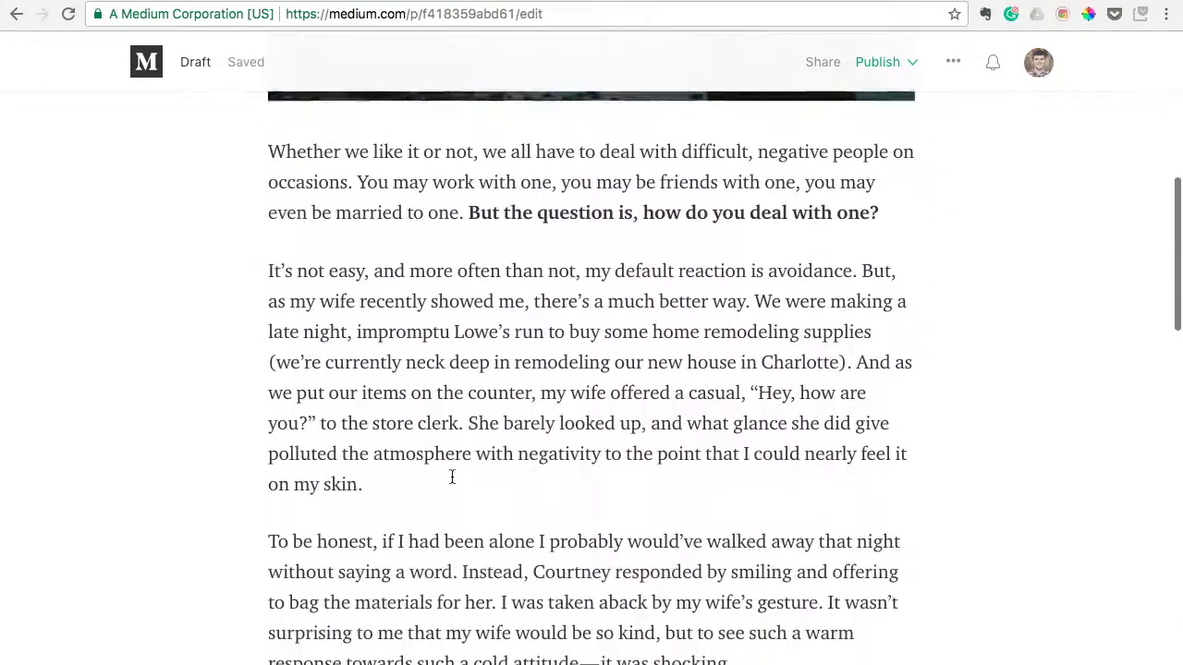
scroll(452, 477, down, 10)
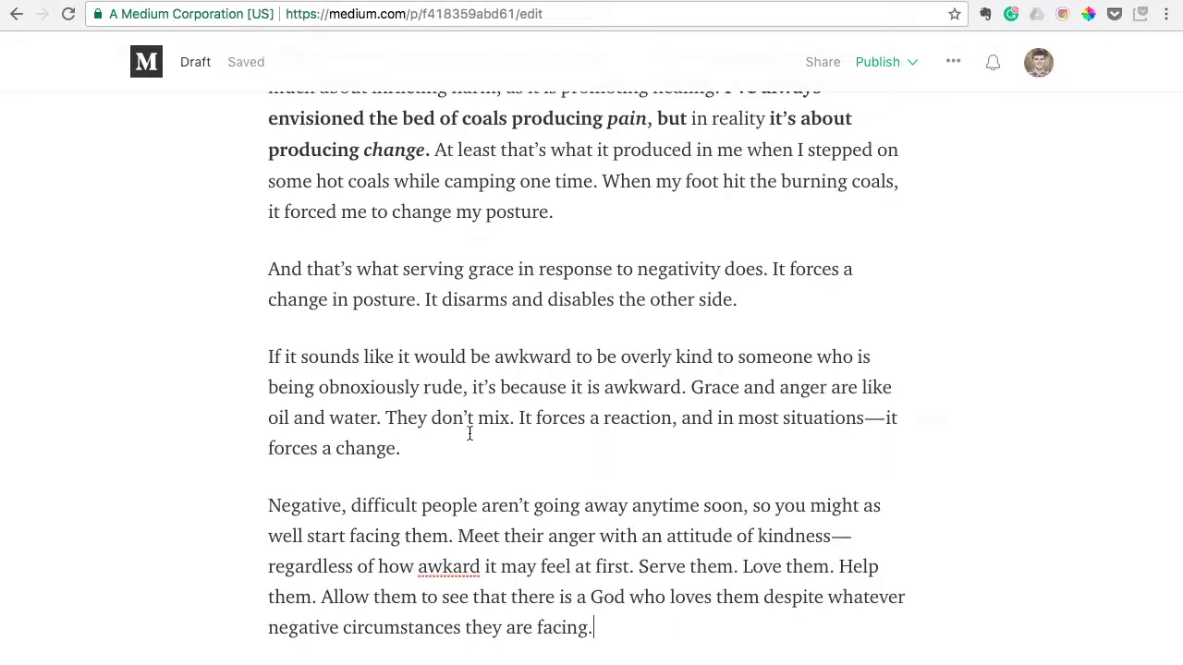
click(452, 573)
text(w)
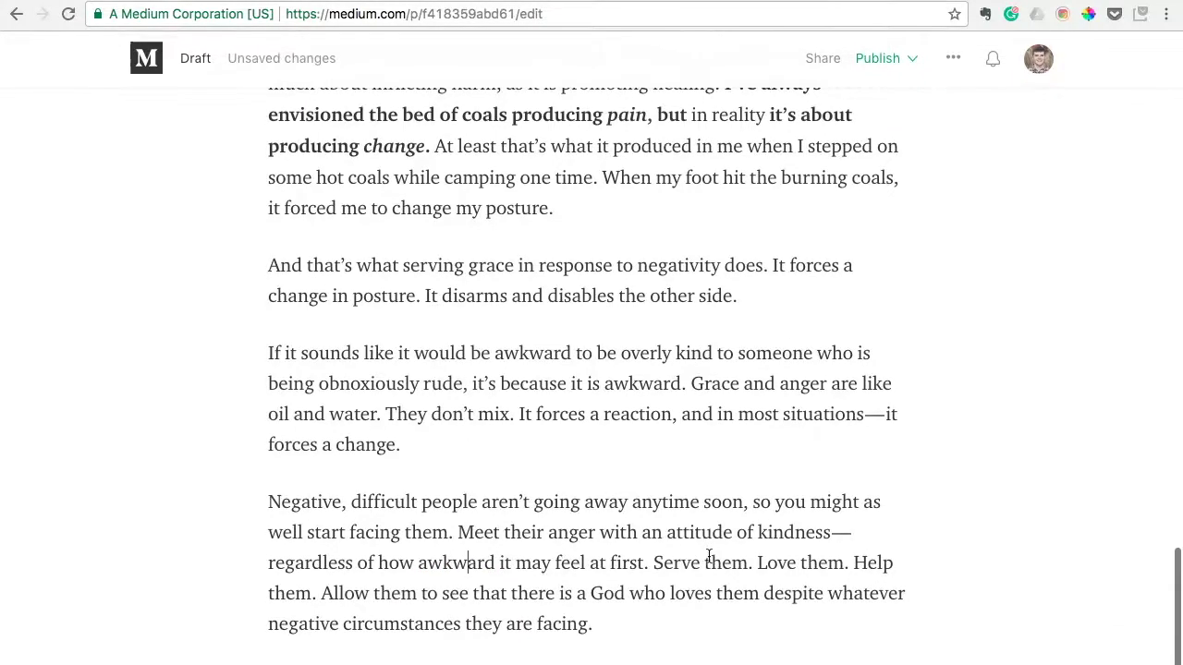
scroll(893, 530, up, 15)
scroll(892, 530, up, 10)
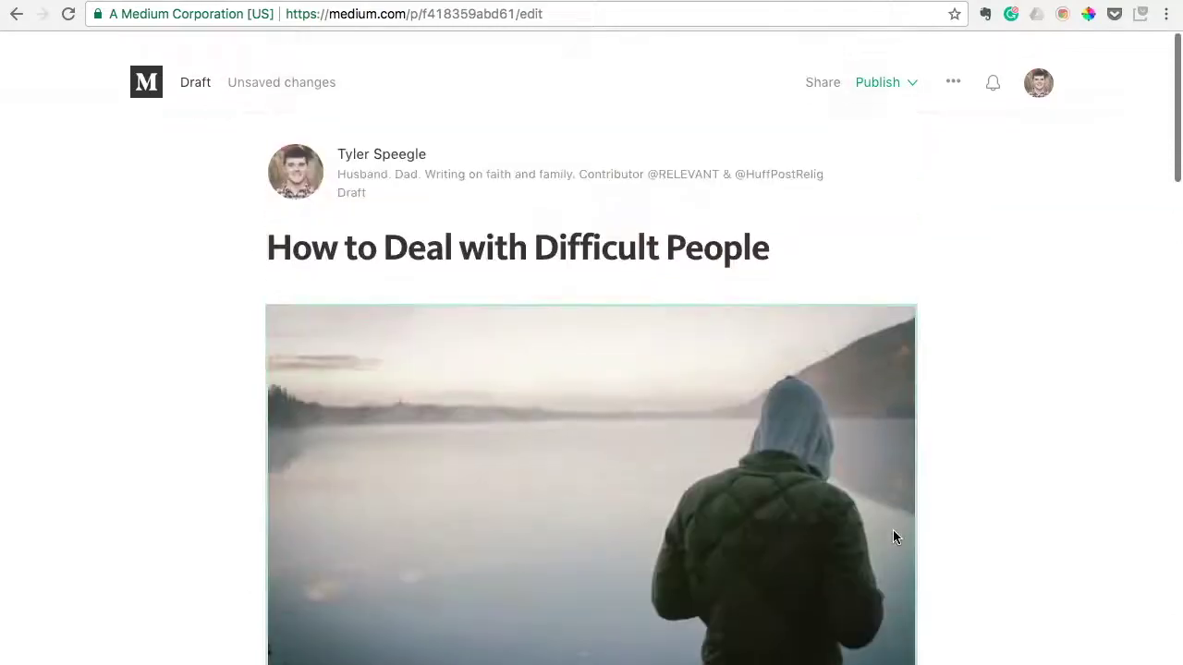
scroll(893, 530, down, 1)
scroll(893, 529, up, 1)
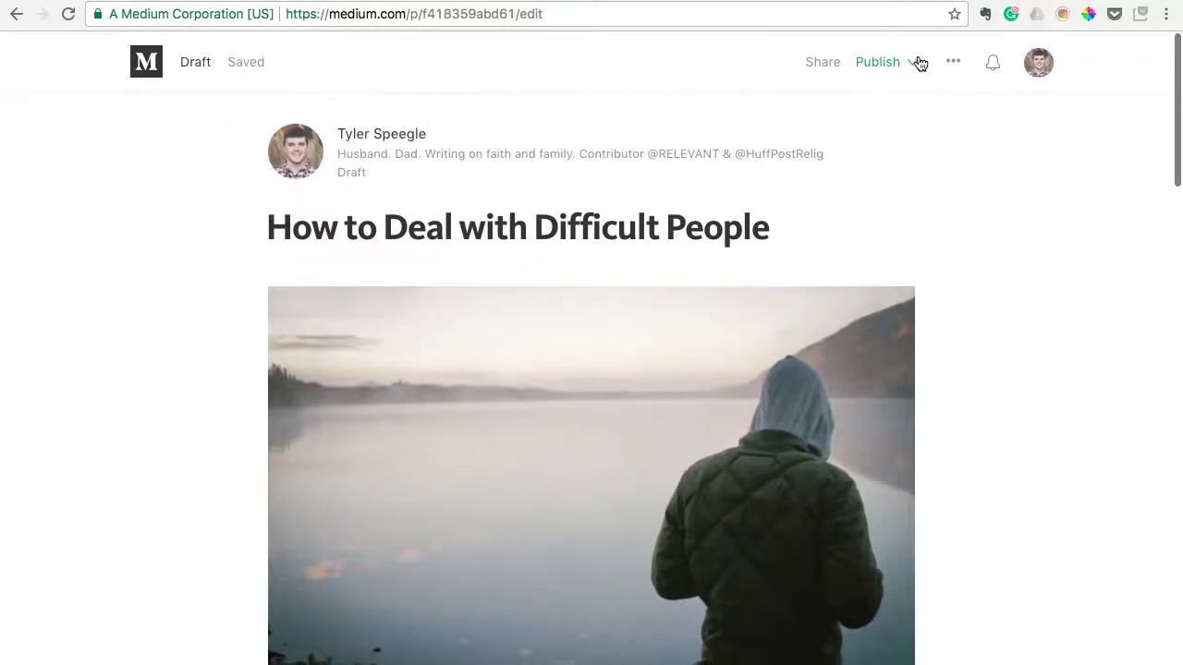
Add the tags Wisdom and Life Hacking in the story's publish settings
click(915, 64)
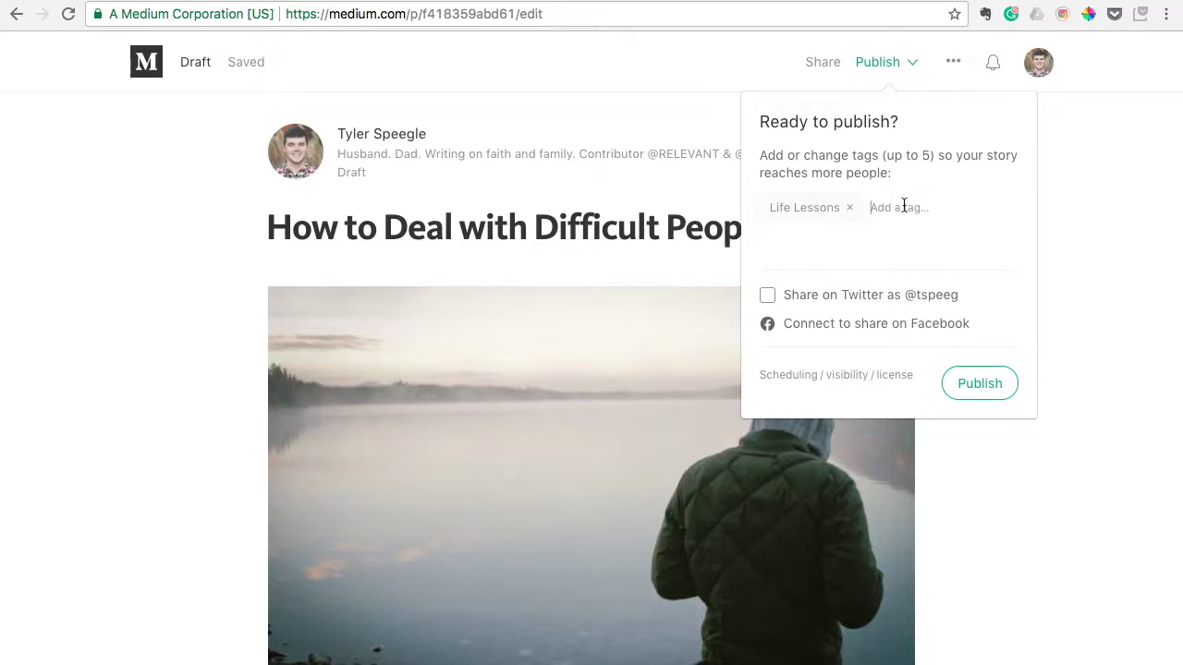
text(wisdom)
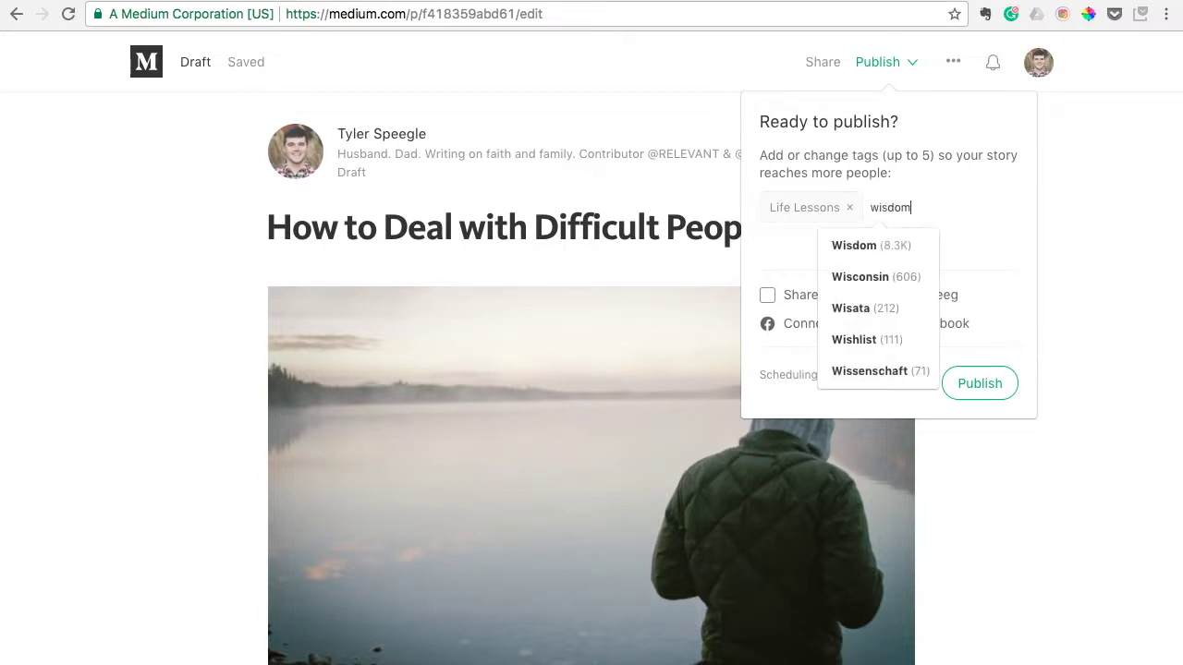
click(898, 248)
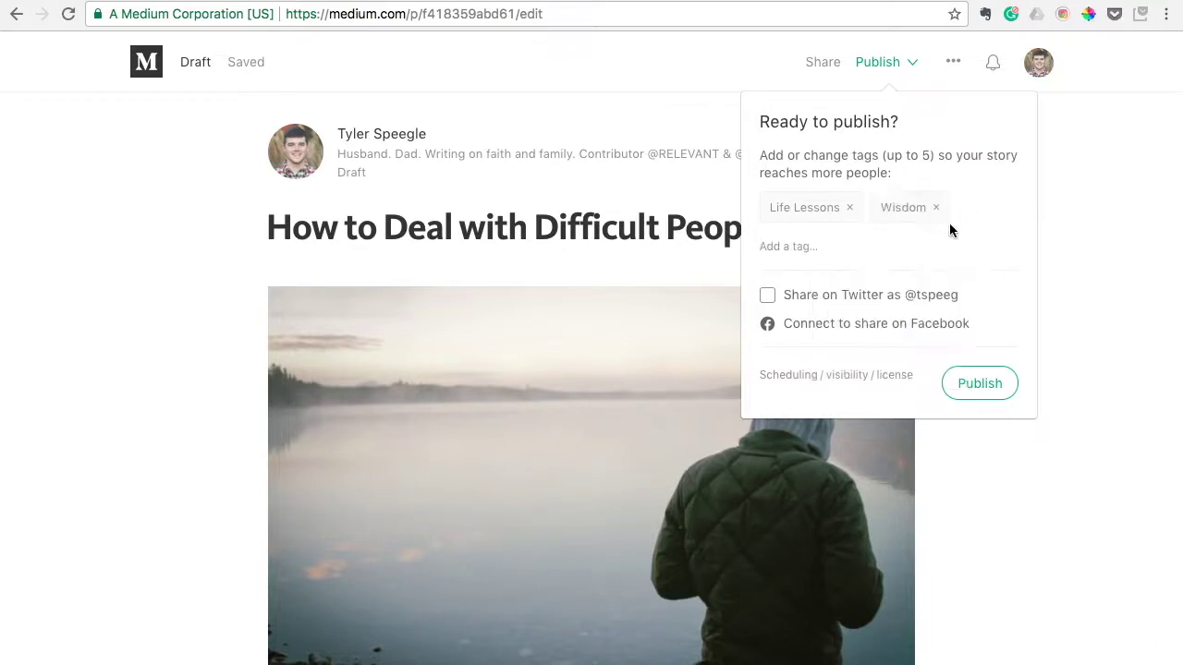
click(803, 245)
text(life hack)
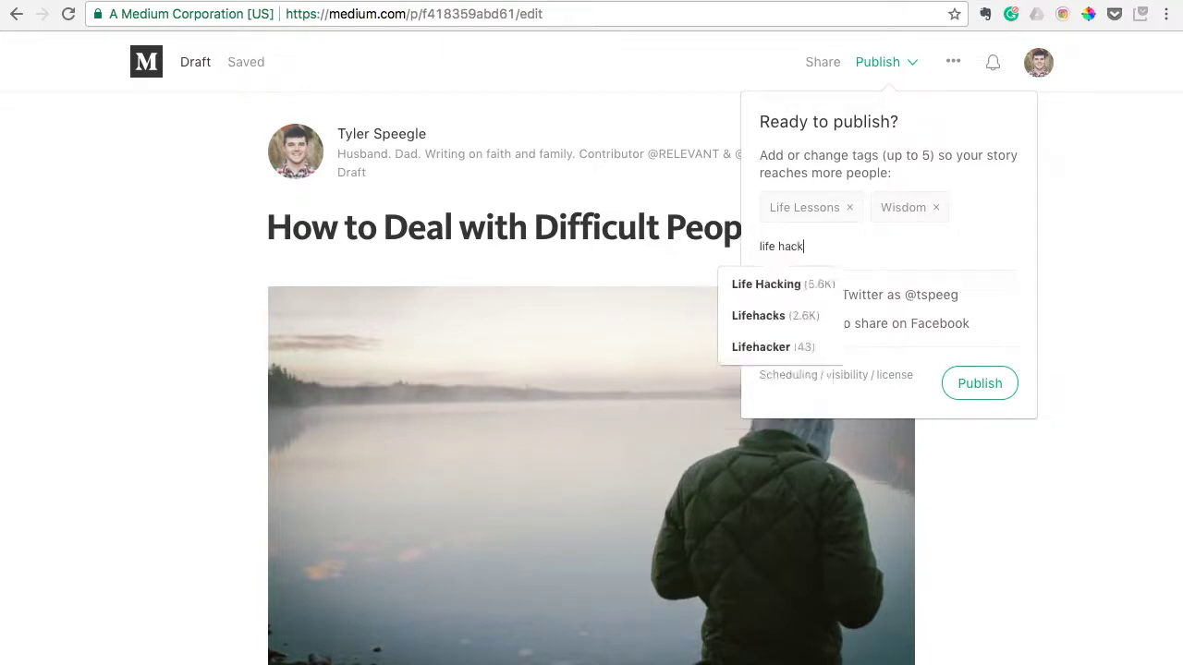
click(793, 285)
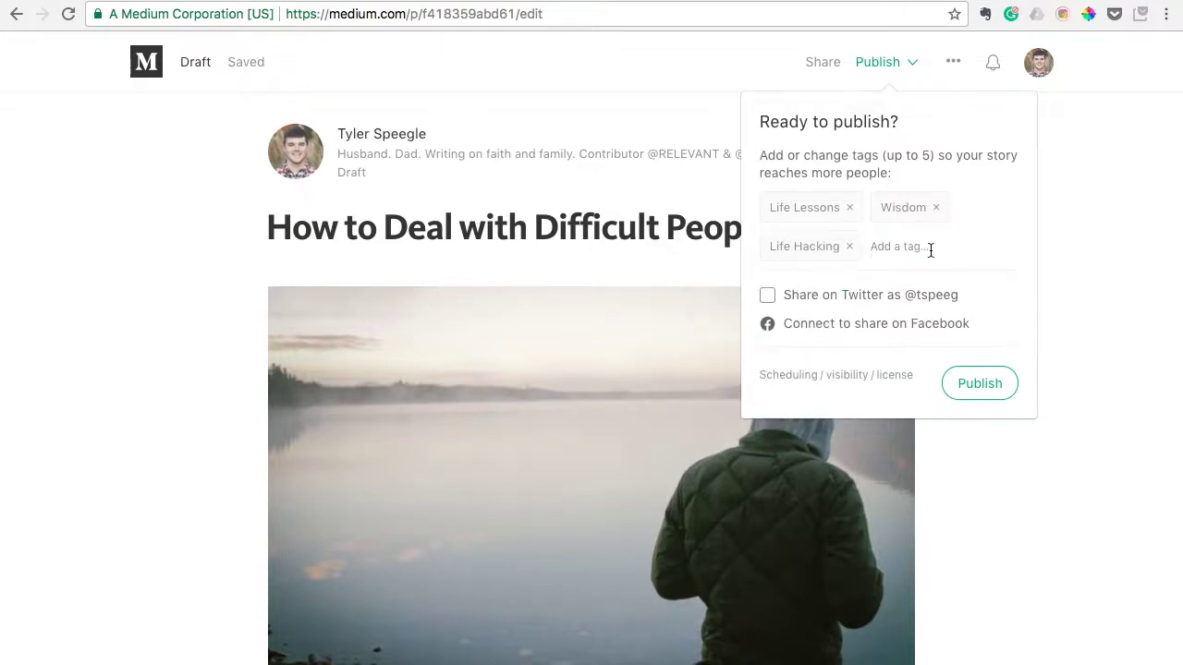
Add the tags Life and Relationships, removing a duplicate Life Lessons entry
text(life lesson)
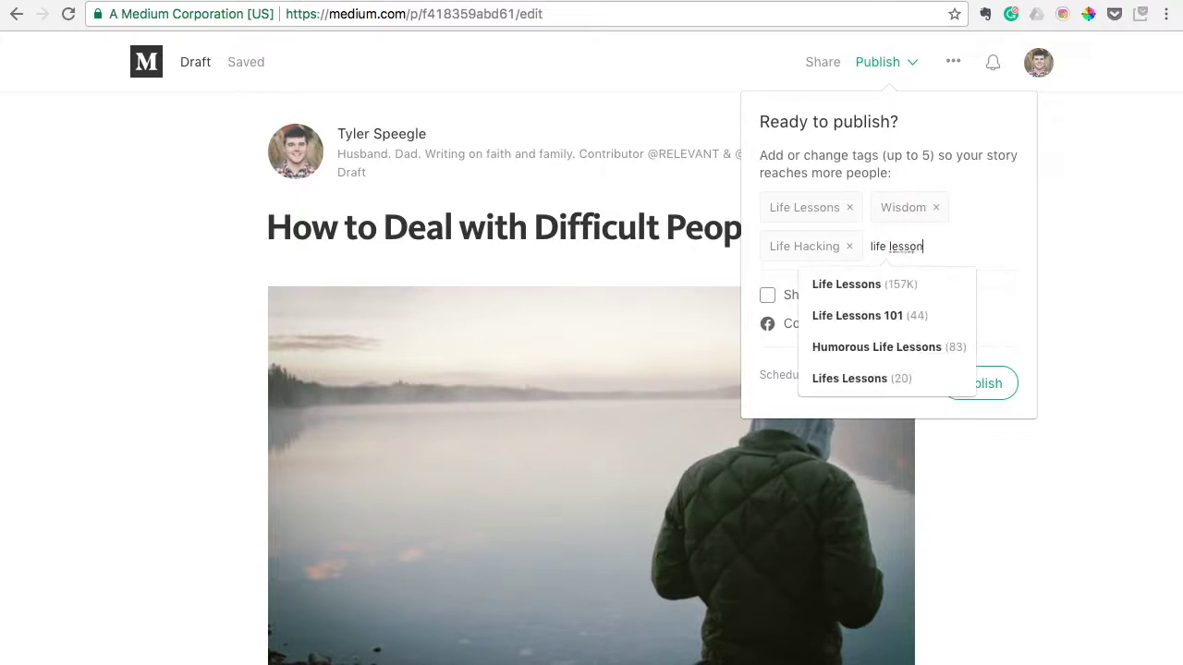
click(924, 283)
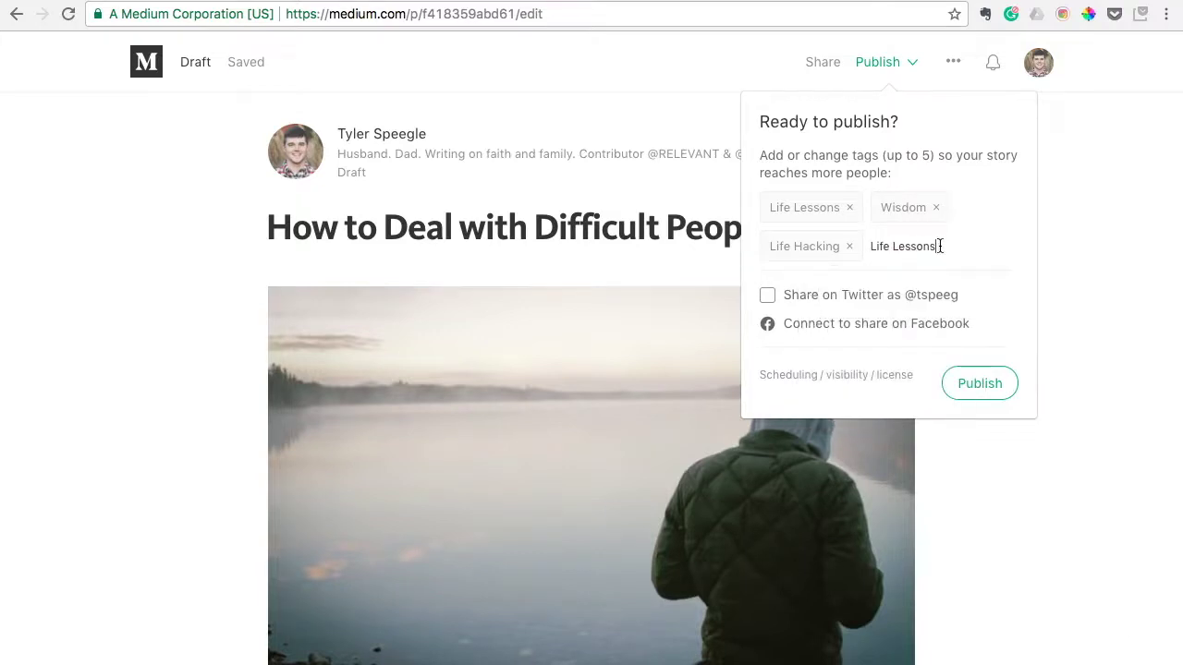
key(BackSpace)
key(BackSpace)
key(BackSpace)
key(BackSpace)
key(BackSpace)
key(BackSpace)
key(BackSpace)
key(BackSpace)
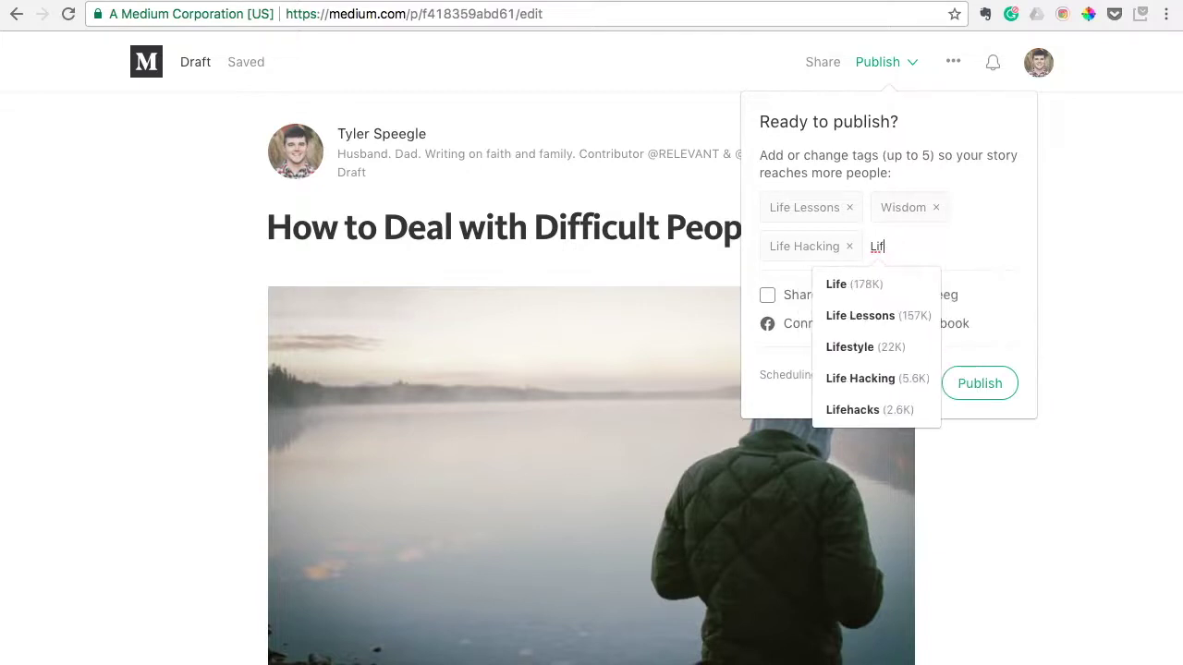
click(932, 288)
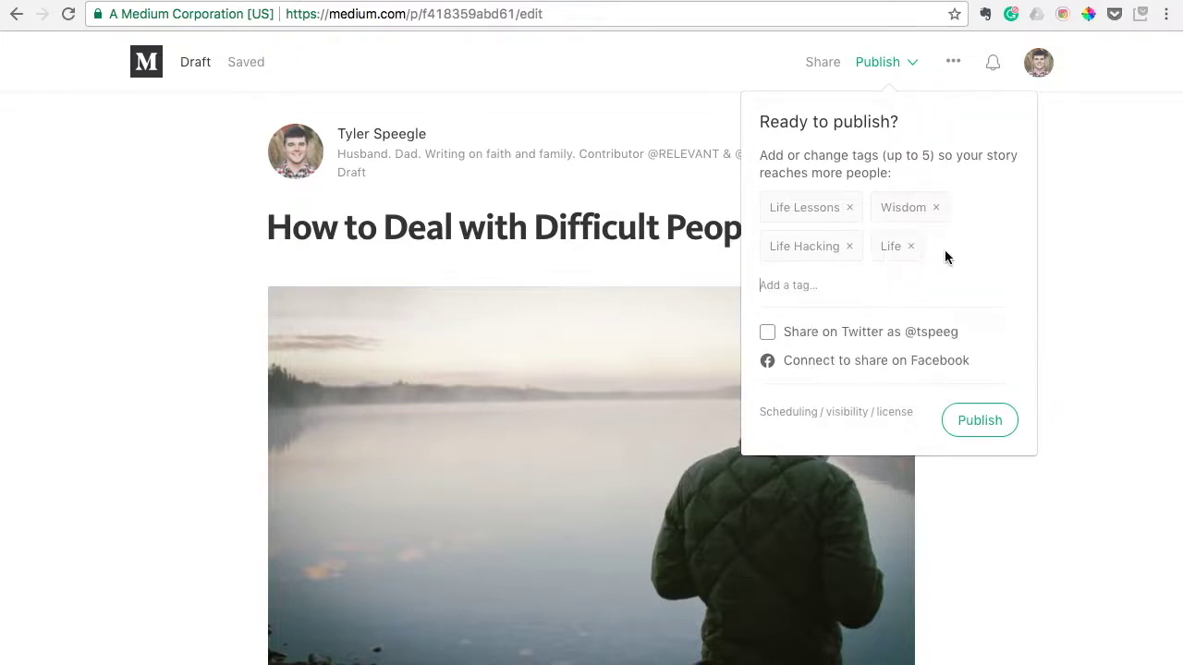
click(828, 282)
text(relations)
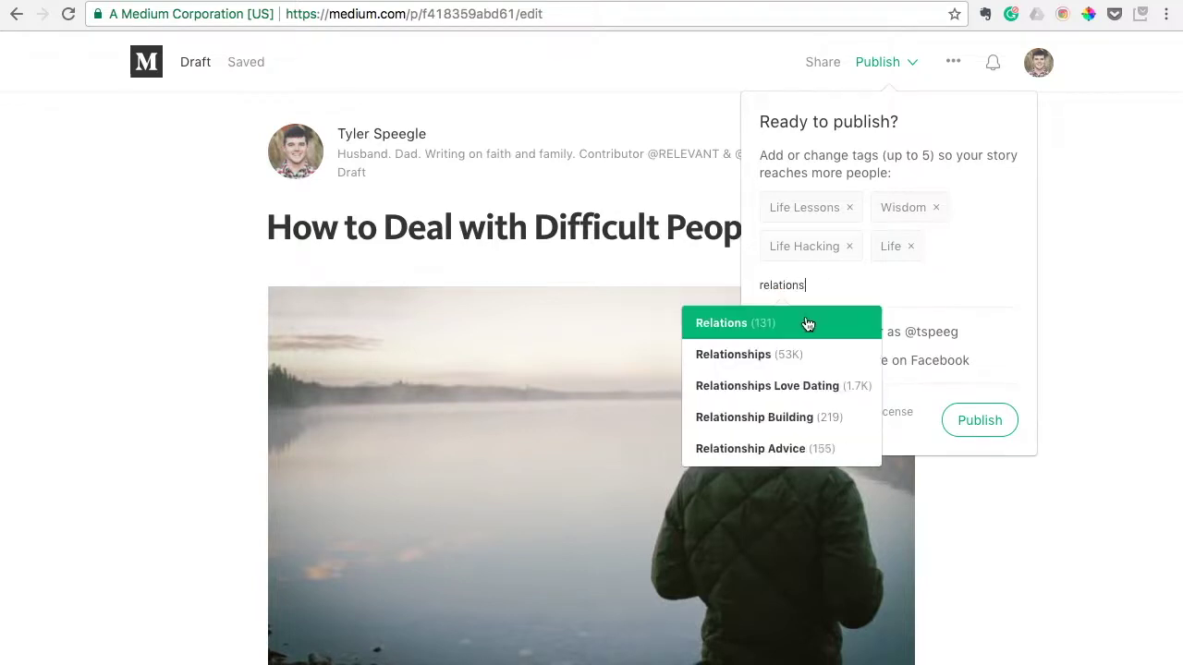
click(805, 354)
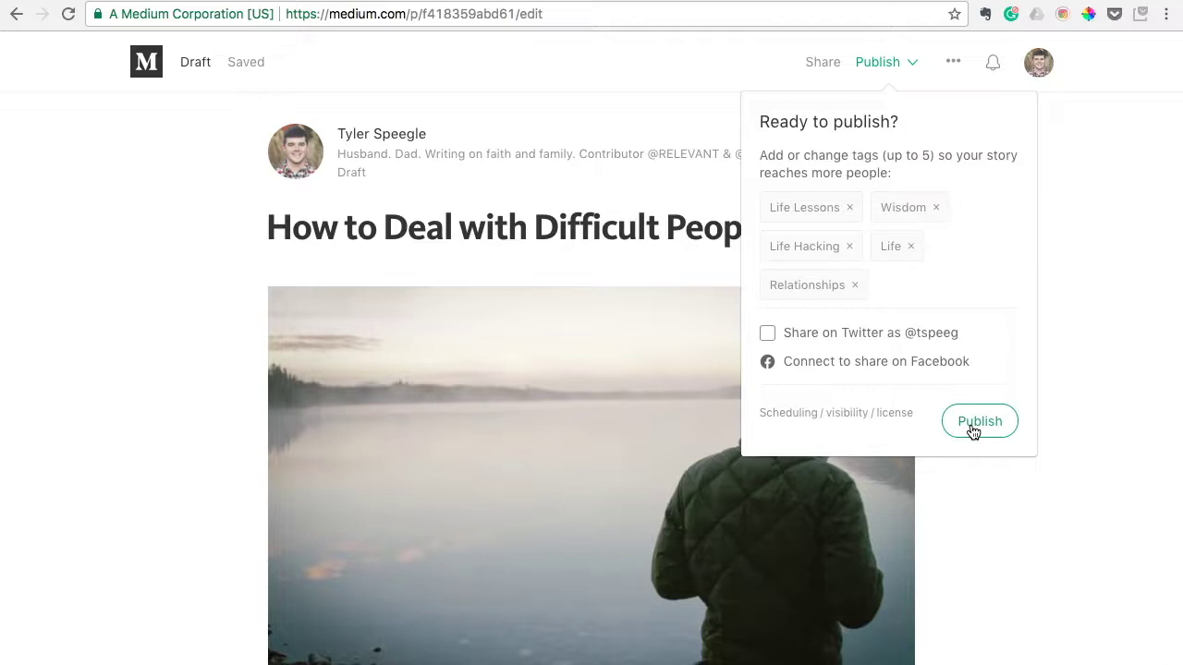
Dismiss the Ready to publish? panel, keeping the tagged story as a draft
click(1080, 357)
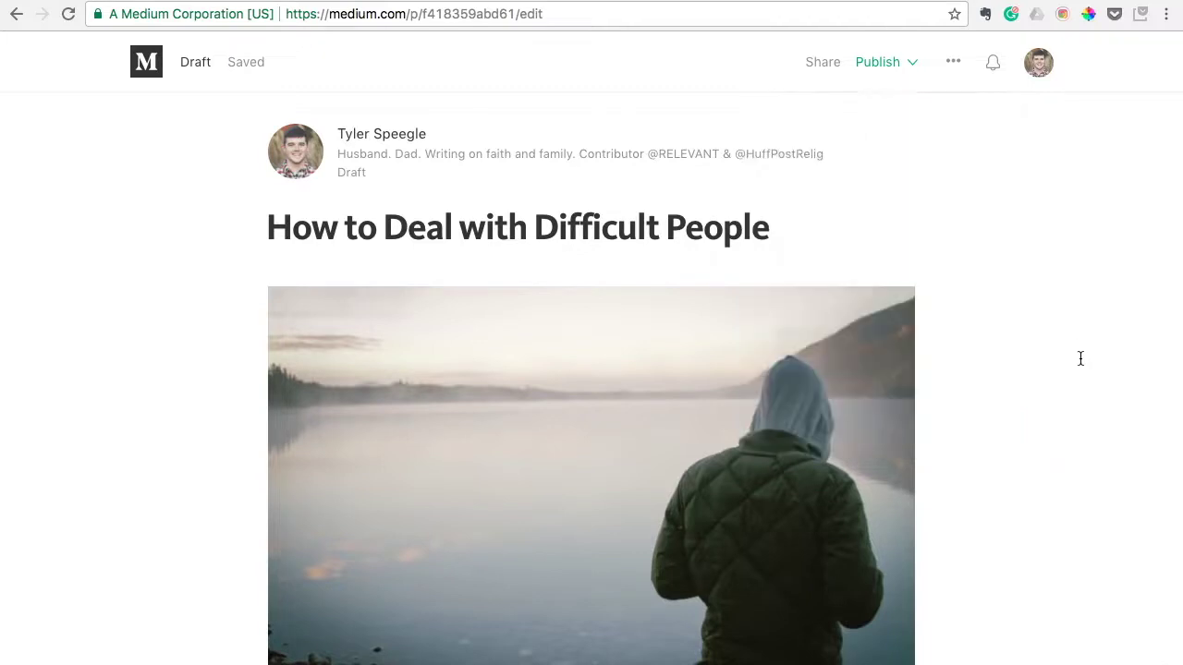